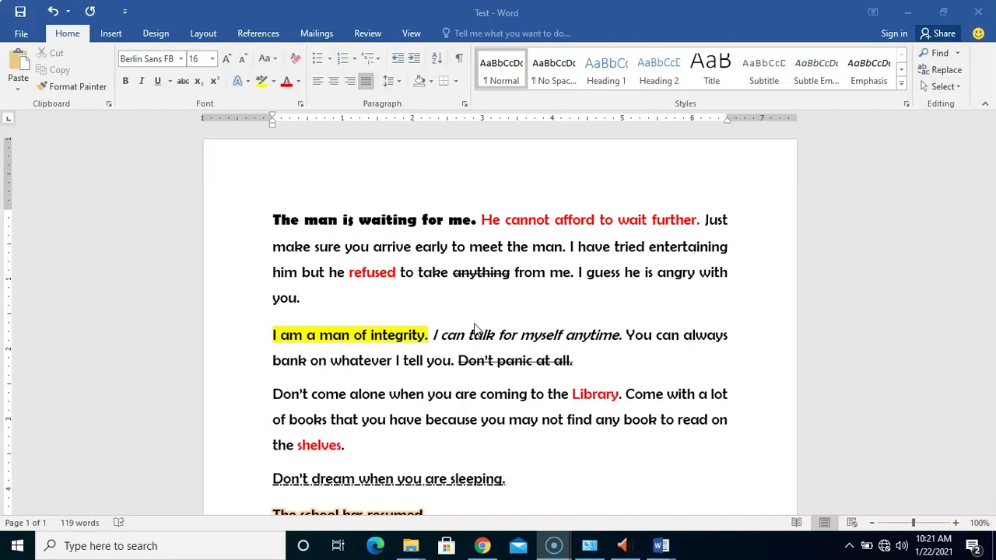
Try a tab indent on the first line of the opening paragraph, and undo it.
left_click(465, 288)
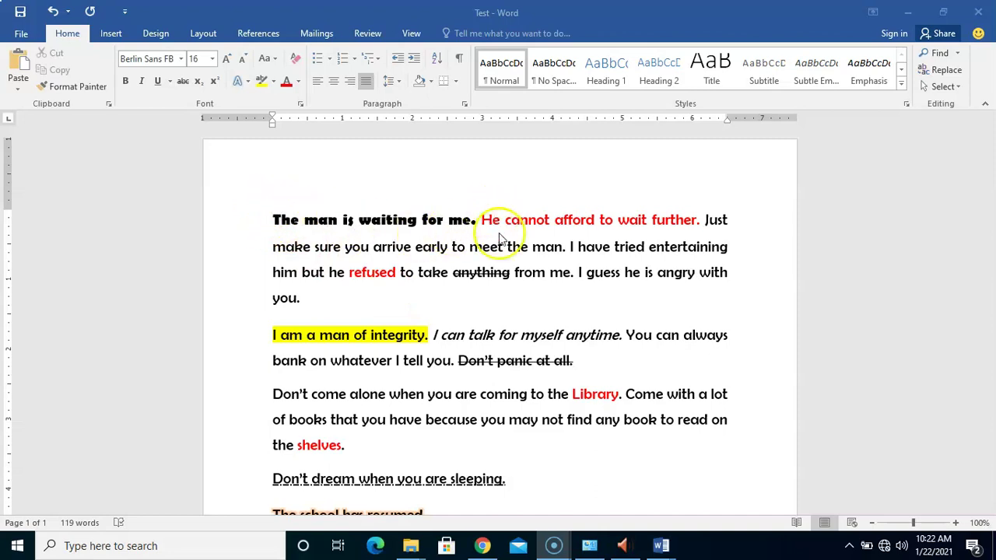
left_click(274, 222)
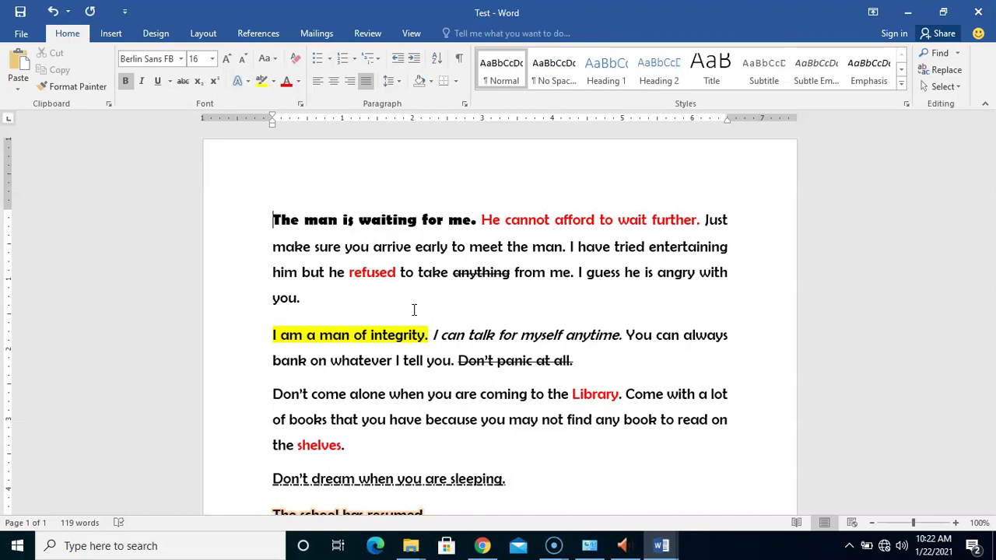
key("Tab")
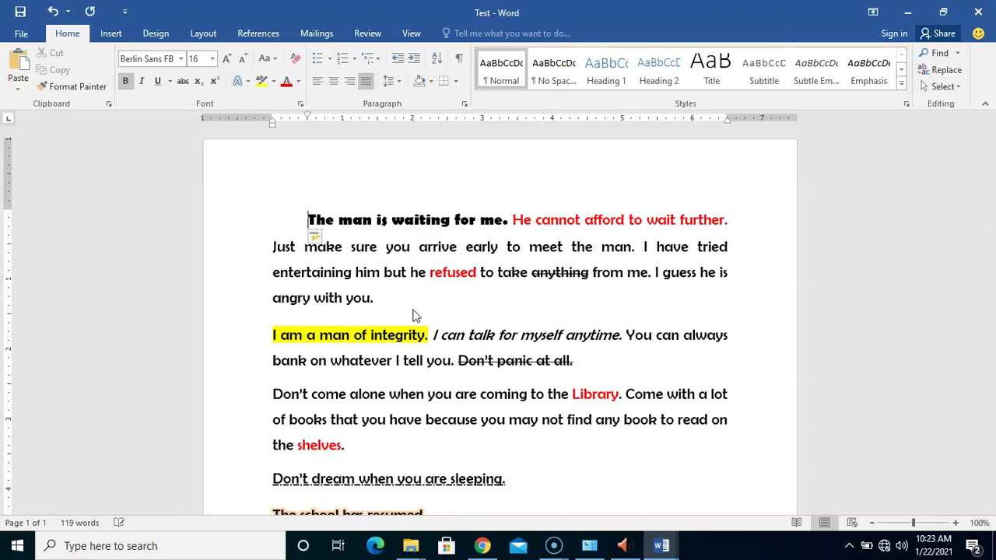
left_click(480, 336)
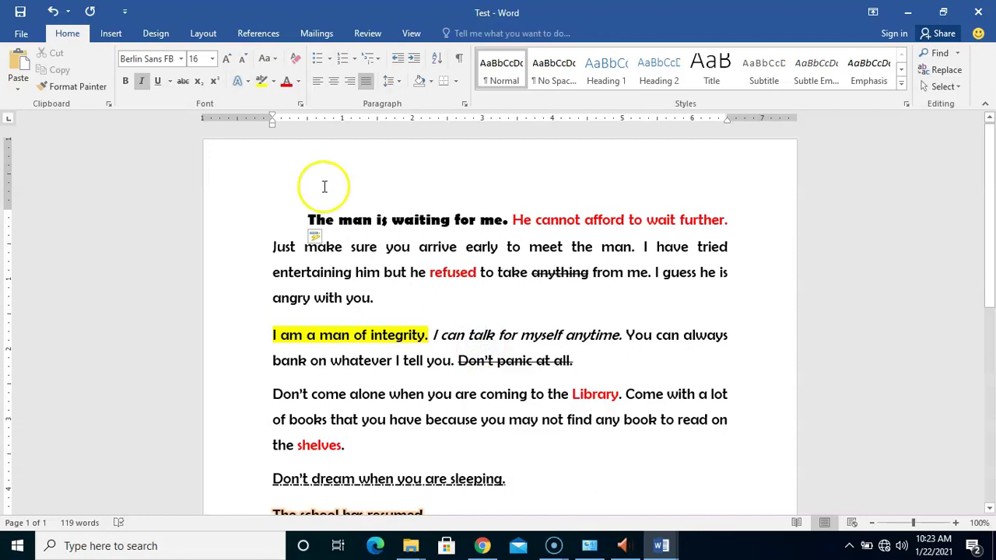
left_click(297, 222)
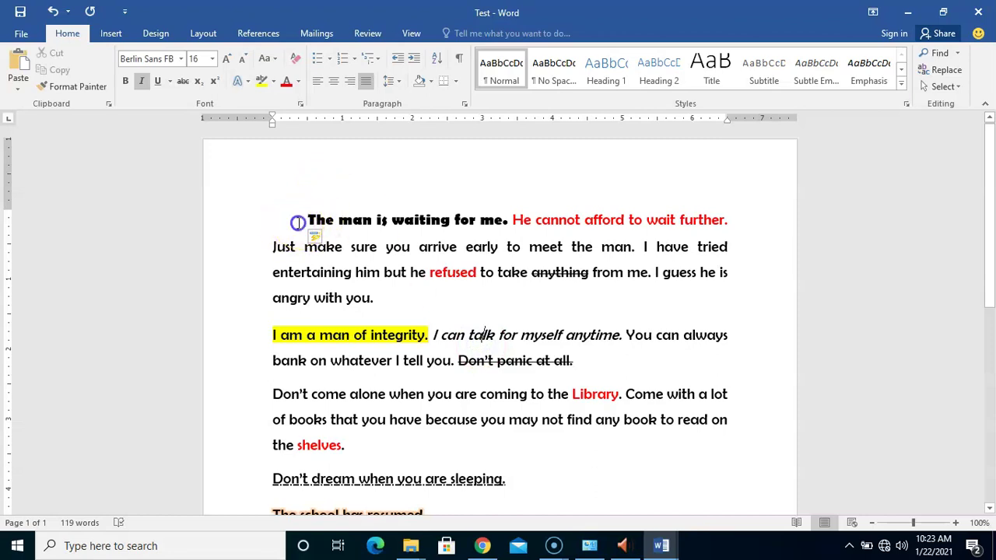
left_click(53, 12)
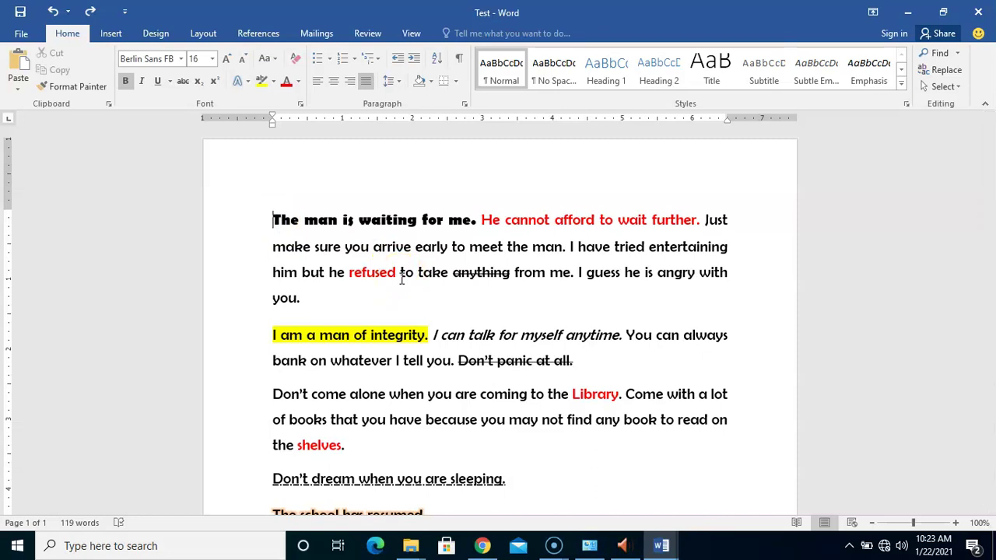
Indent the opening paragraph's first line with a tab again, look through the document to its end, and undo the indent.
key("Tab")
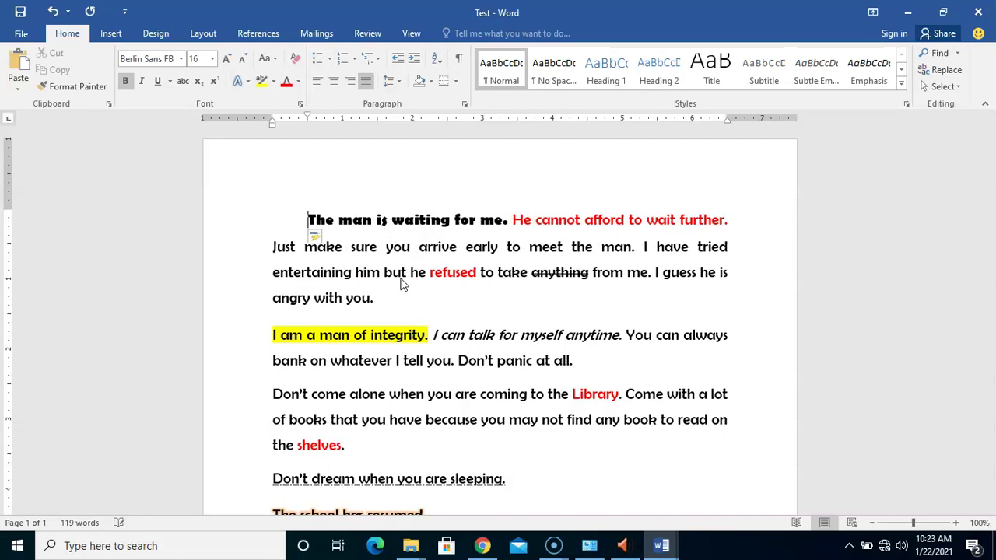
left_click(419, 291)
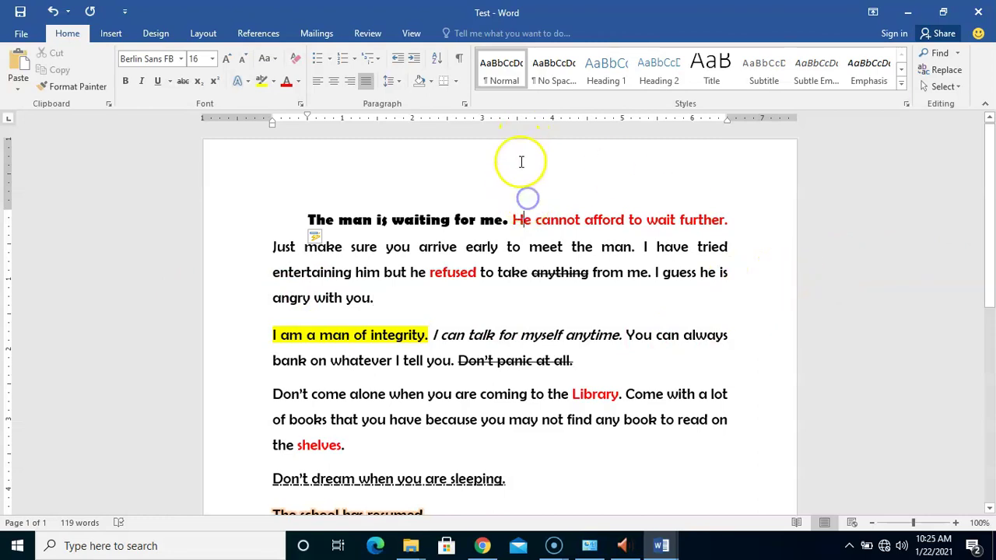
left_click_drag(991, 224, 980, 471)
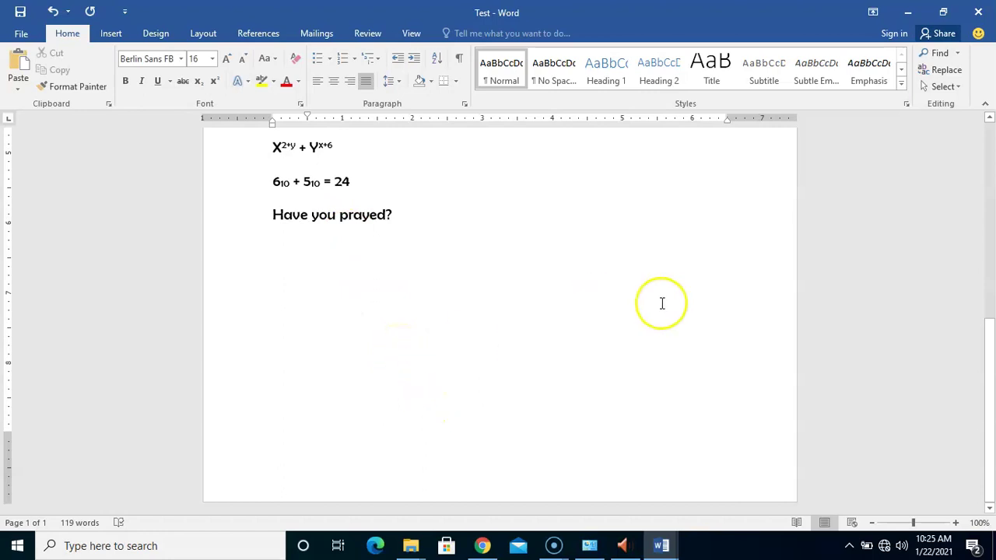
left_click_drag(991, 378, 961, 161)
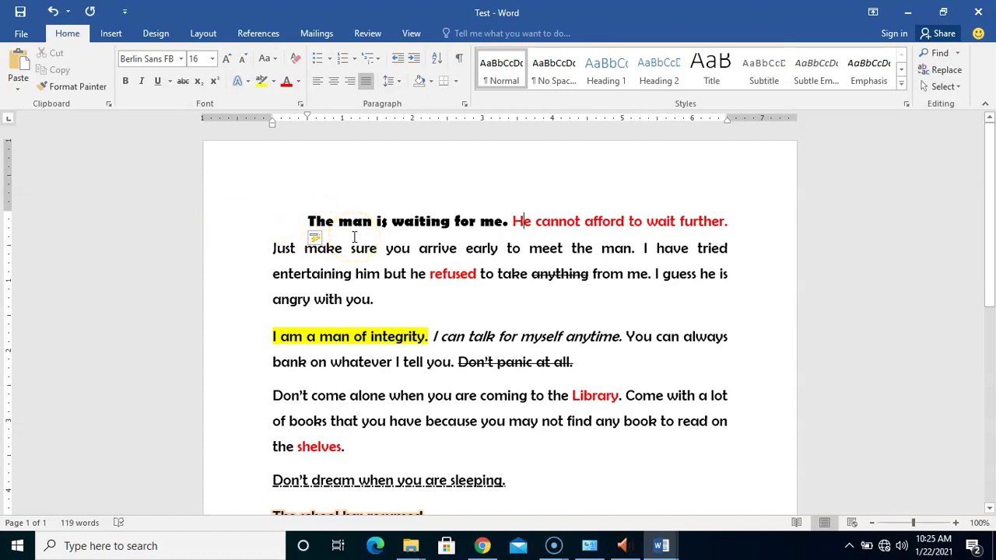
left_click(300, 217)
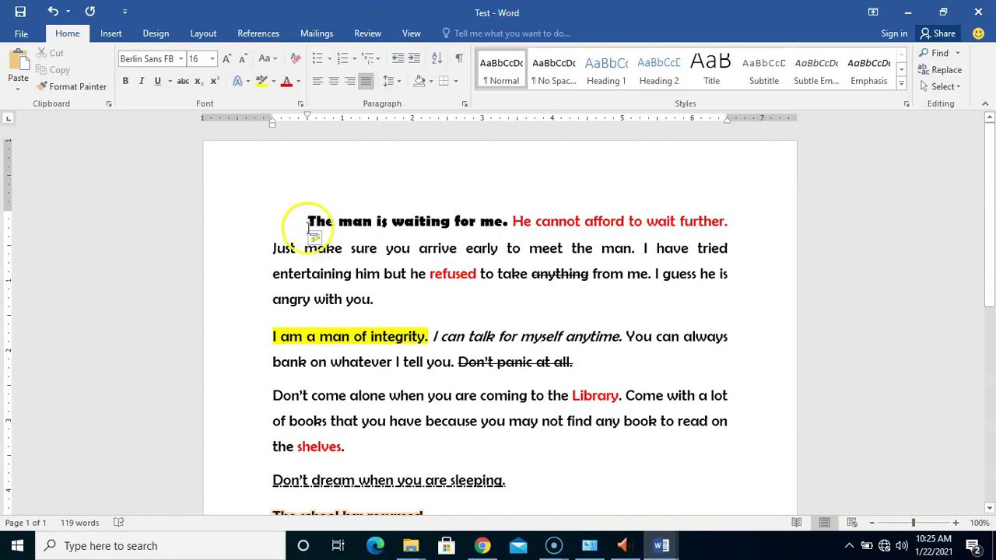
left_click(307, 222)
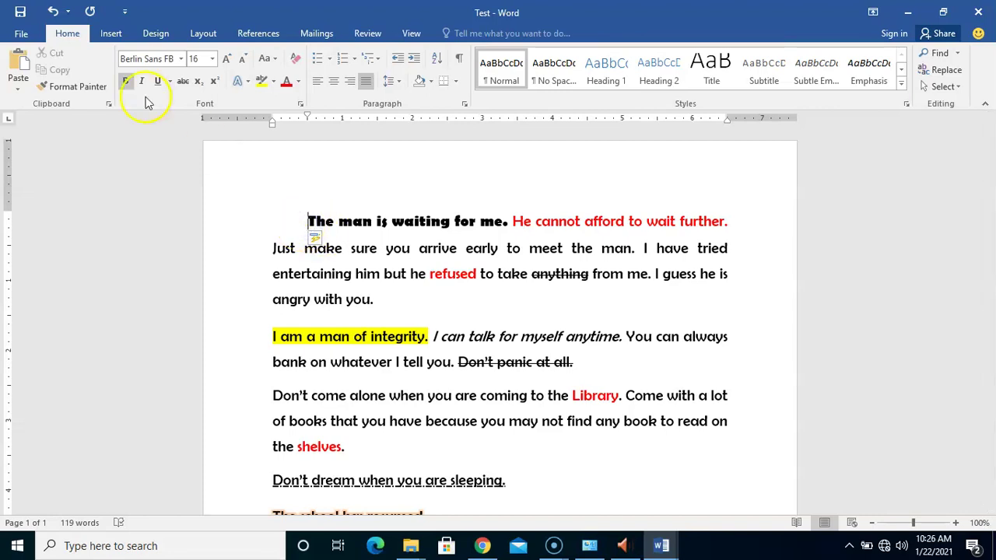
left_click(50, 15)
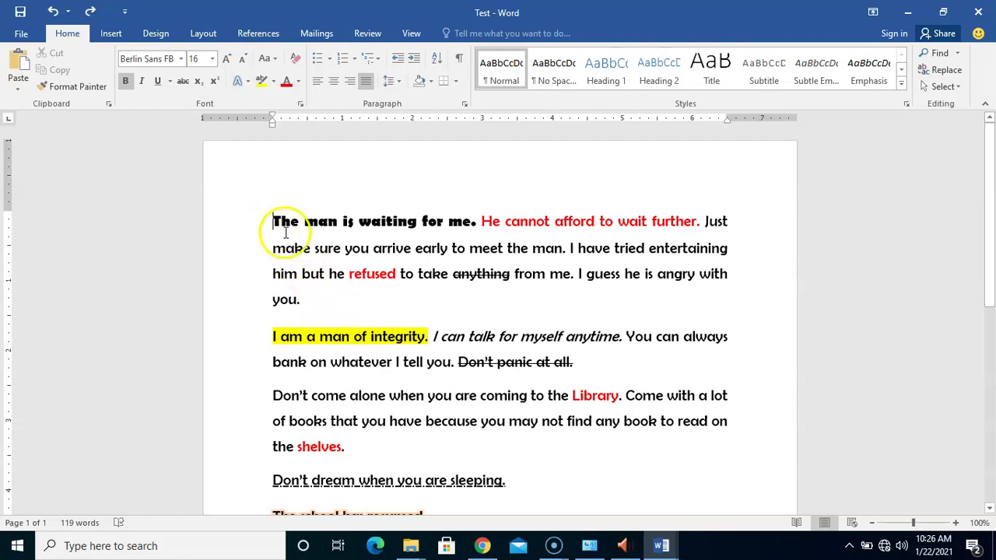
left_click_drag(272, 222, 297, 309)
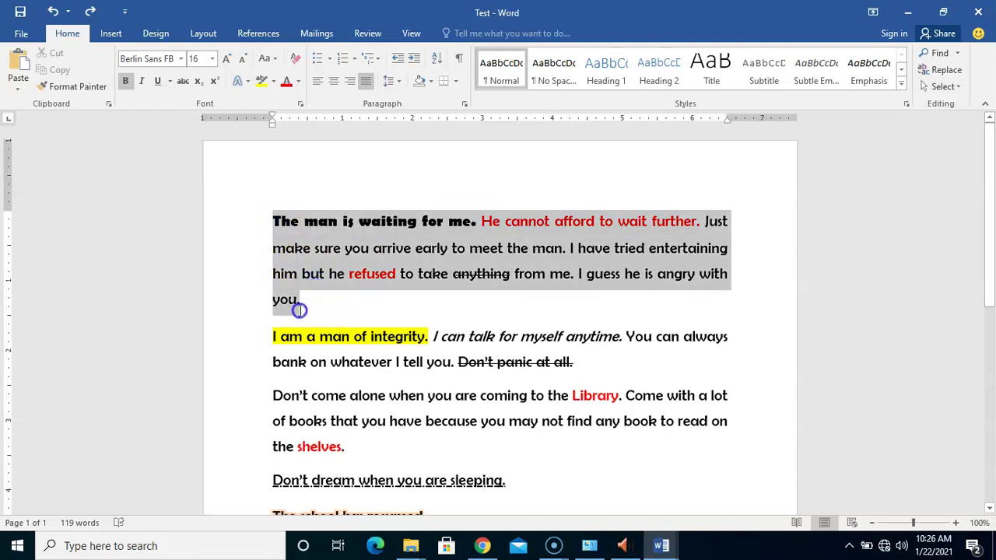
left_click(272, 220)
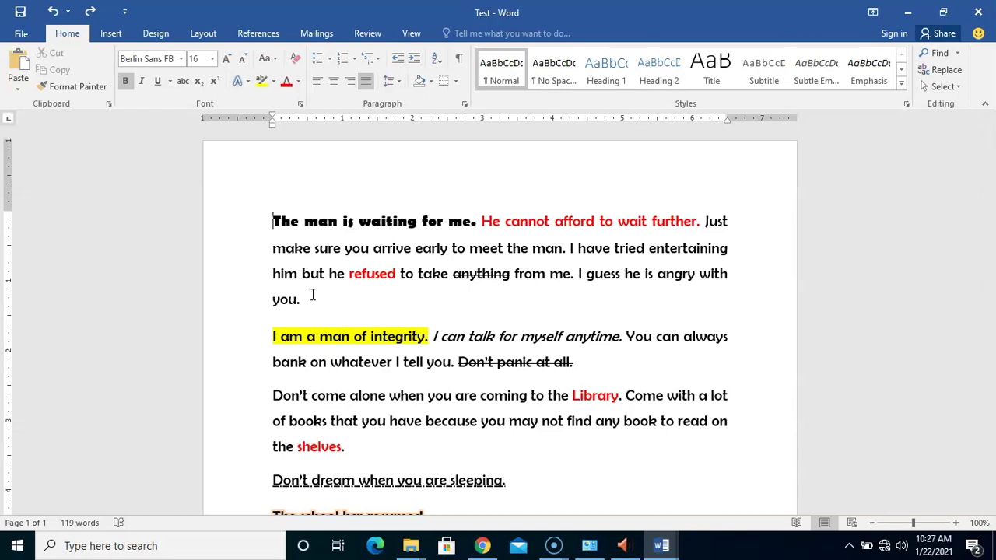
left_click(272, 224)
left_click_drag(273, 224, 298, 293)
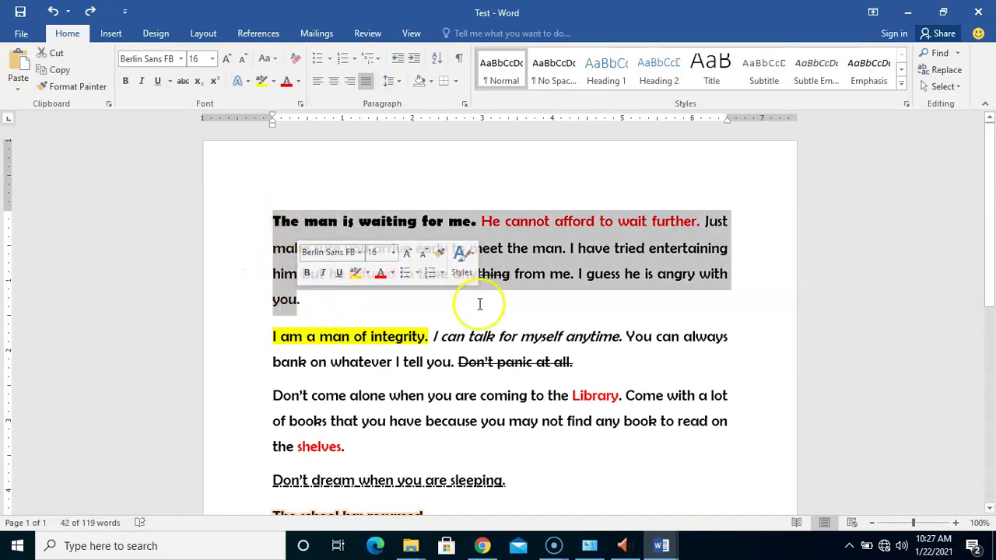
left_click(449, 317)
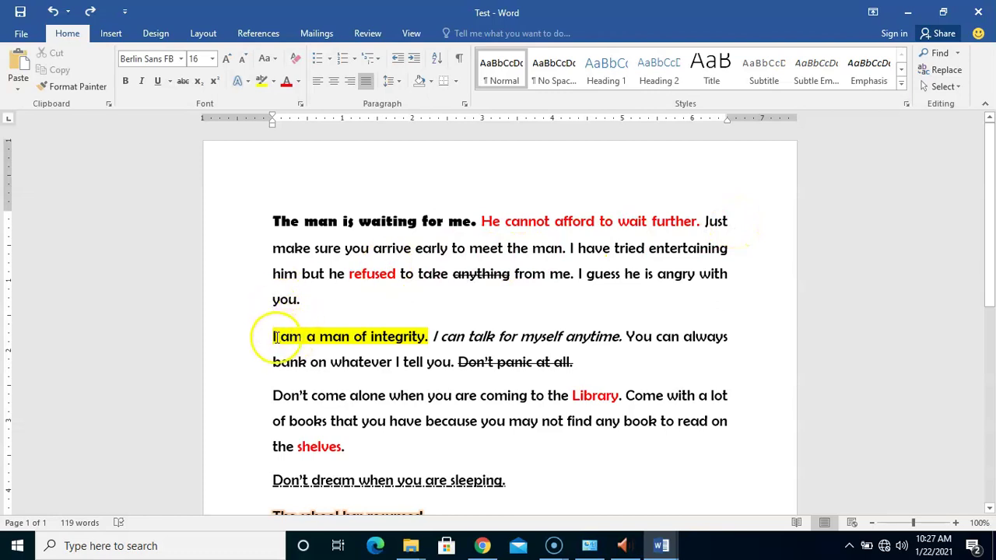
left_click_drag(275, 336, 402, 349)
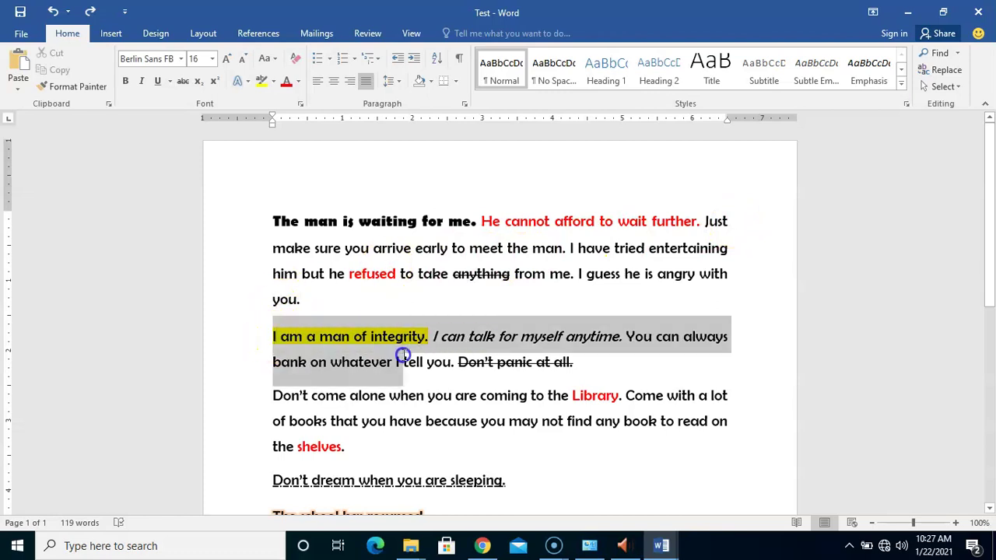
left_click(325, 308)
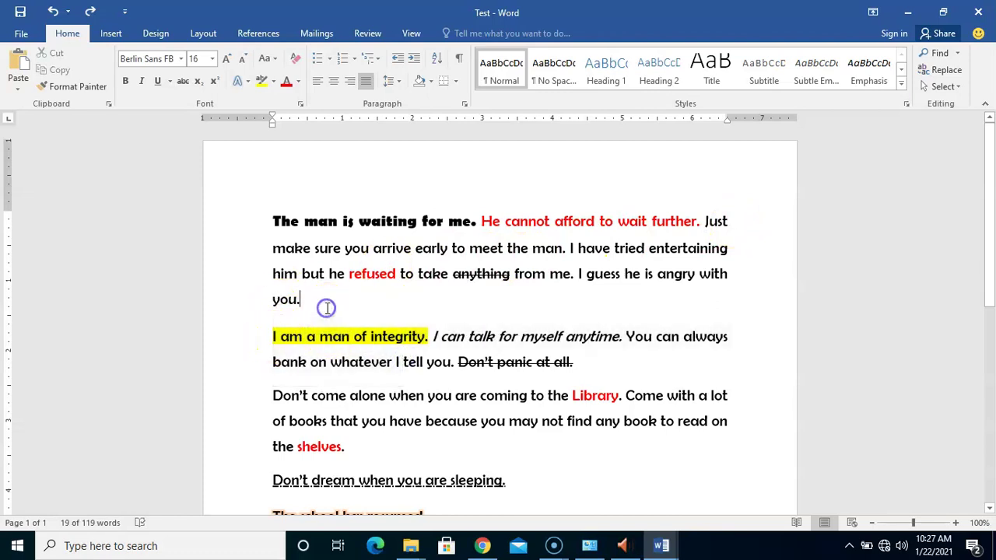
left_click(303, 302)
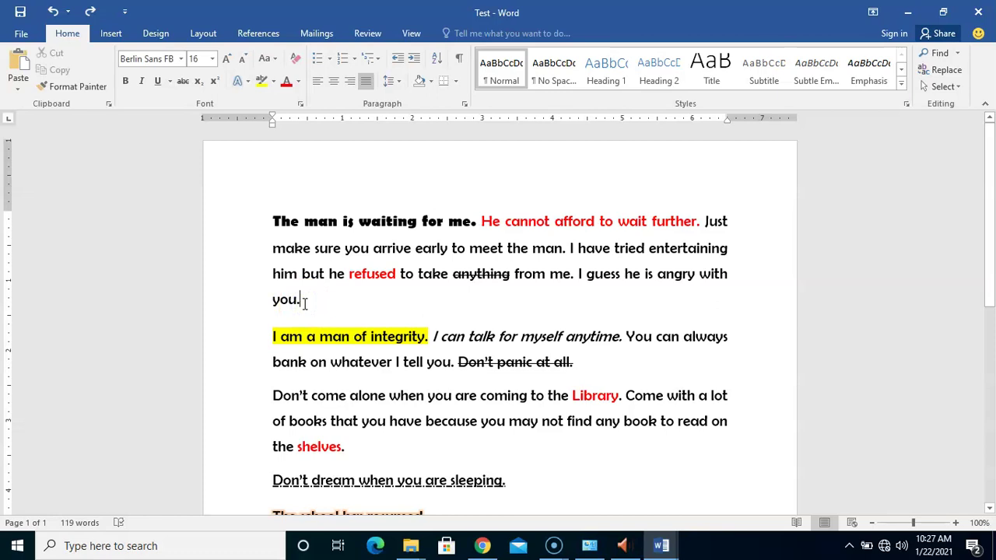
Open the full paragraph settings for the opening paragraph that starts "The man is waiting for me.".
left_click(273, 221)
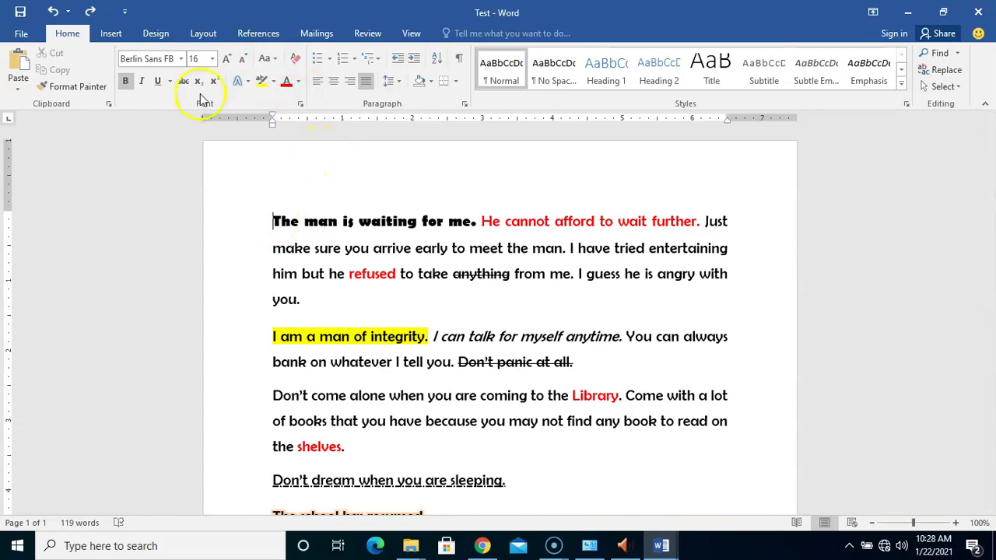
left_click(69, 36)
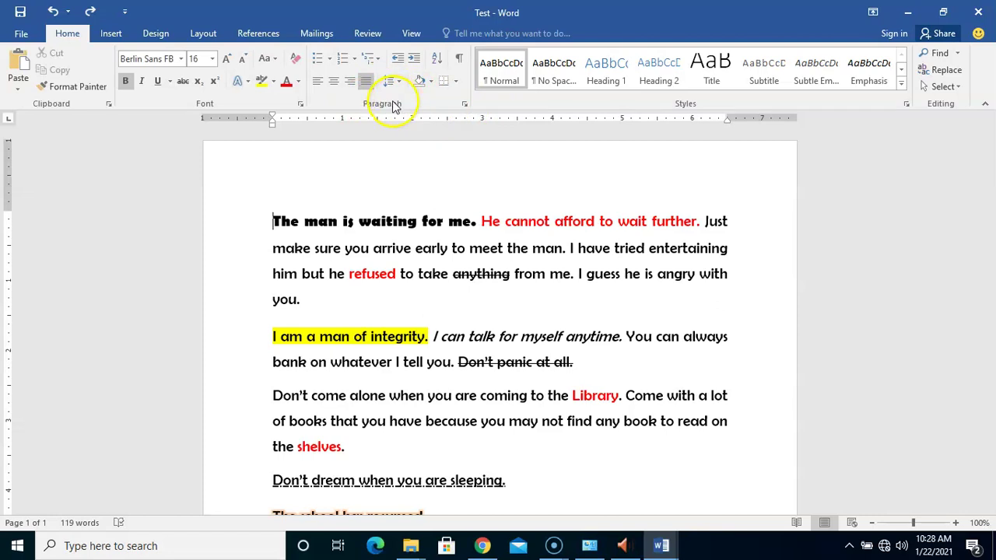
left_click(464, 104)
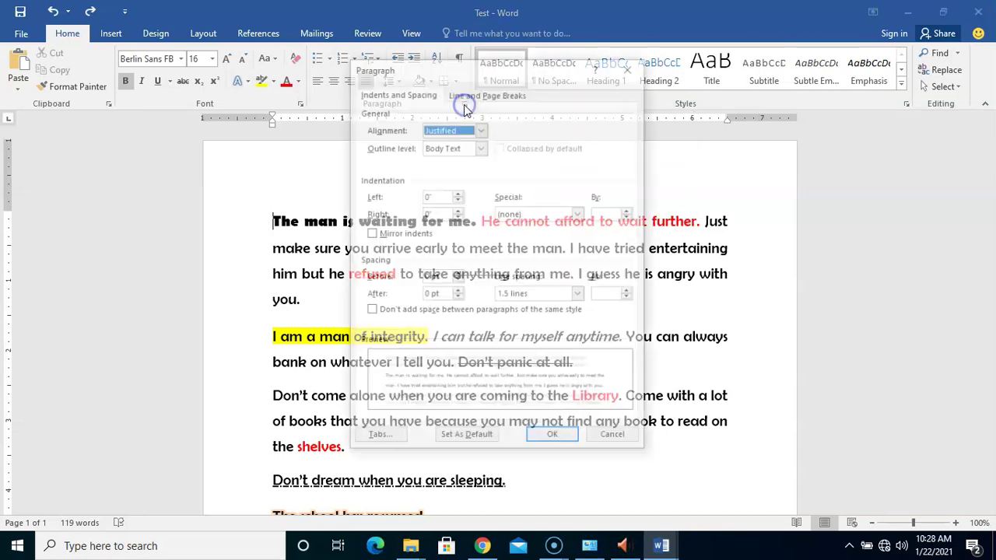
left_click(490, 187)
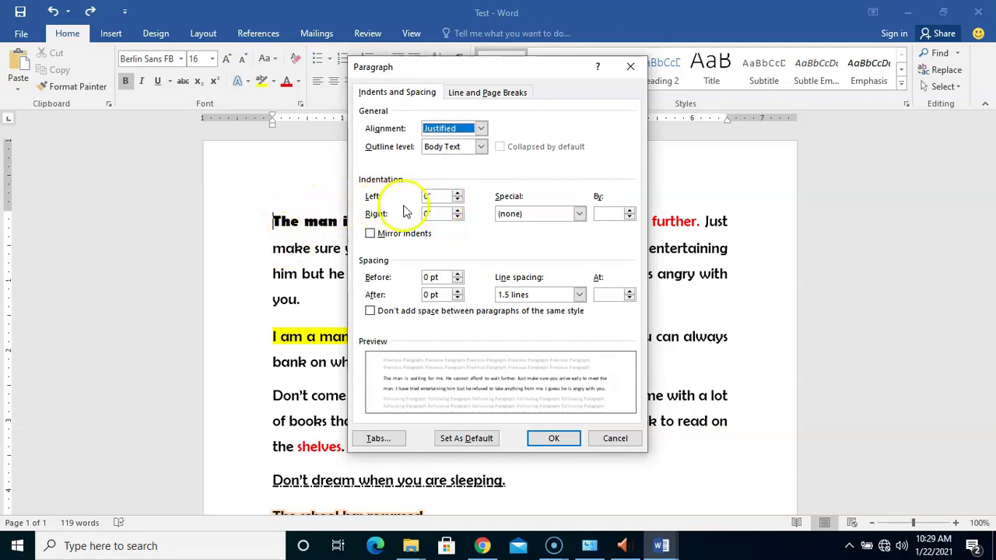
Set the opening paragraph's left indentation to 0.5".
left_click(427, 196)
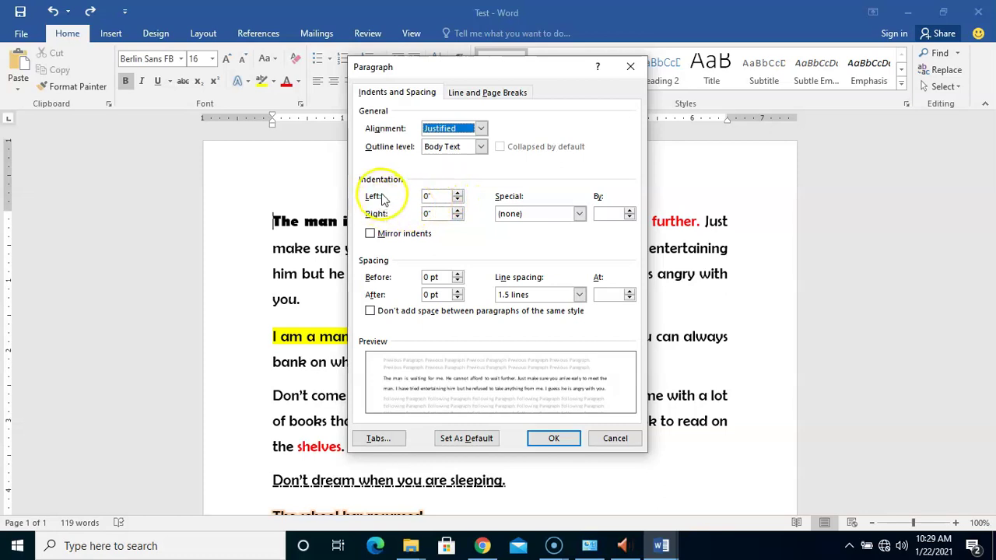
left_click(458, 198)
left_click(458, 195)
left_click(458, 194)
left_click(458, 193)
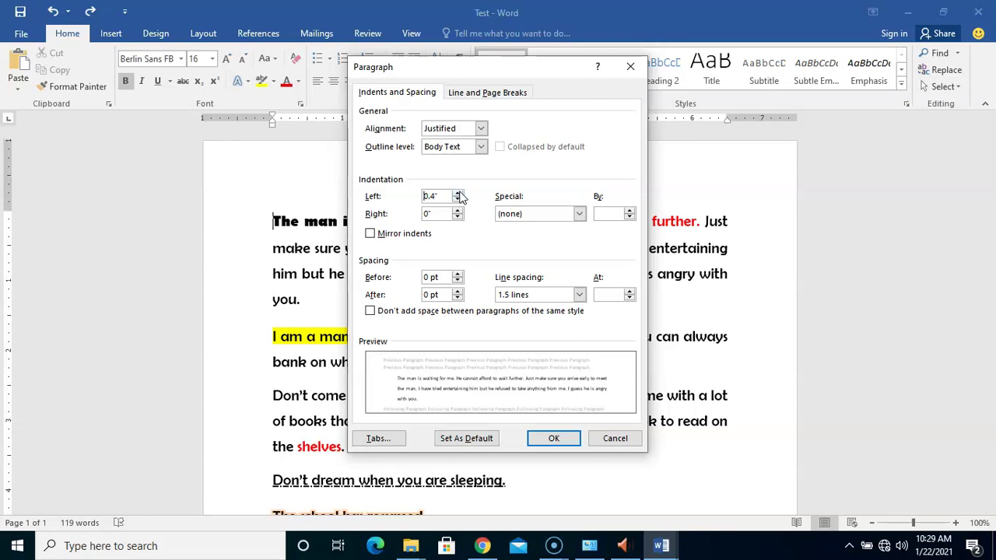
left_click(458, 193)
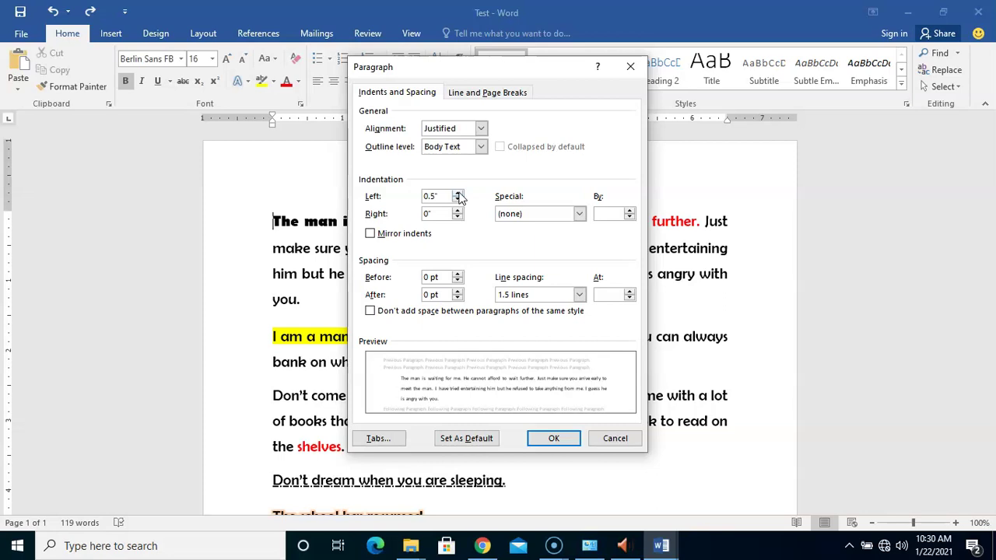
Lower the opening paragraph's left indentation to -0.1" and check the preview.
left_click(459, 196)
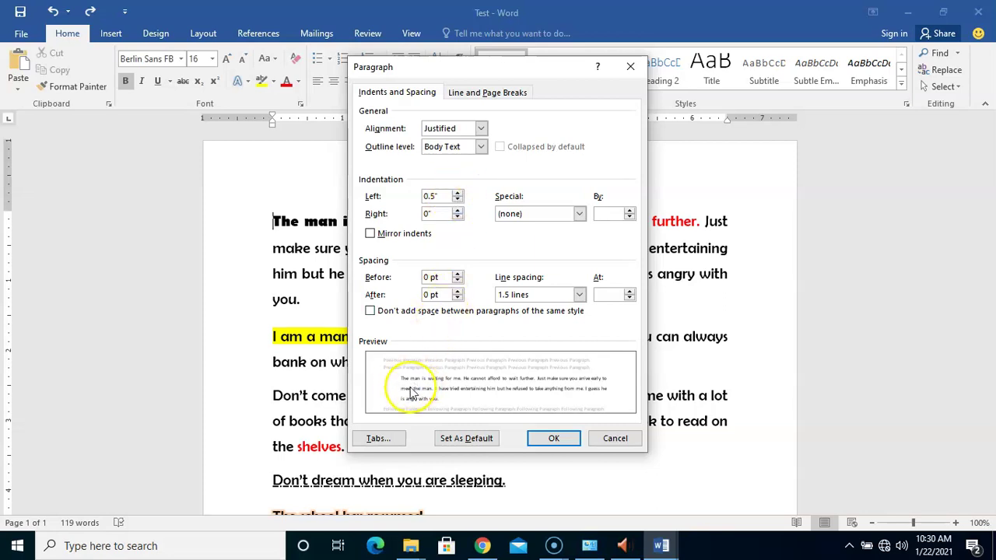
left_click(457, 201)
left_click(458, 200)
left_click(457, 200)
left_click(458, 201)
left_click(457, 201)
left_click(458, 201)
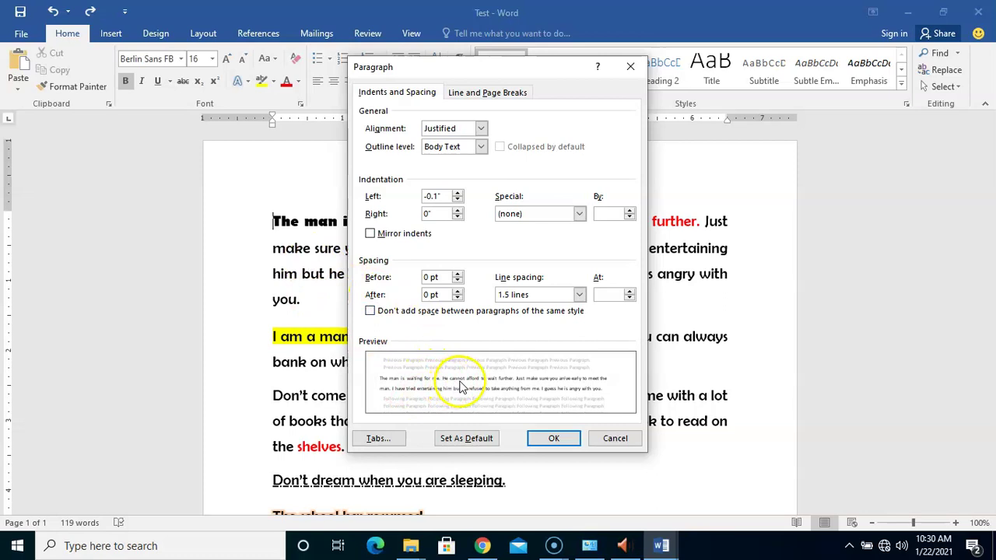
Raise the opening paragraph's left indentation back up to 0.5".
left_click(458, 192)
left_click(458, 193)
left_click(459, 193)
left_click(459, 193)
left_click(458, 193)
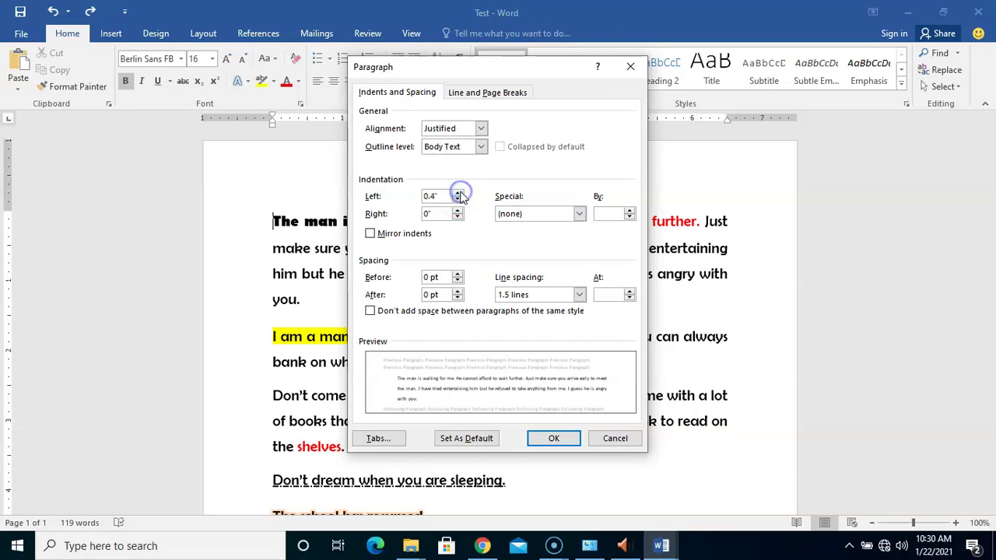
left_click(458, 193)
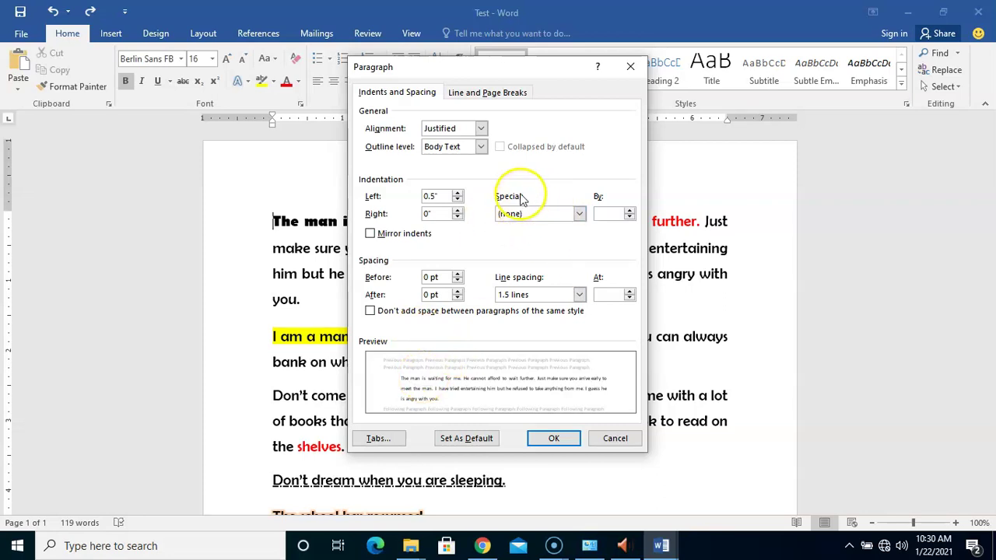
Apply the First line special indentation to the opening paragraph, by 0.5".
left_click(579, 214)
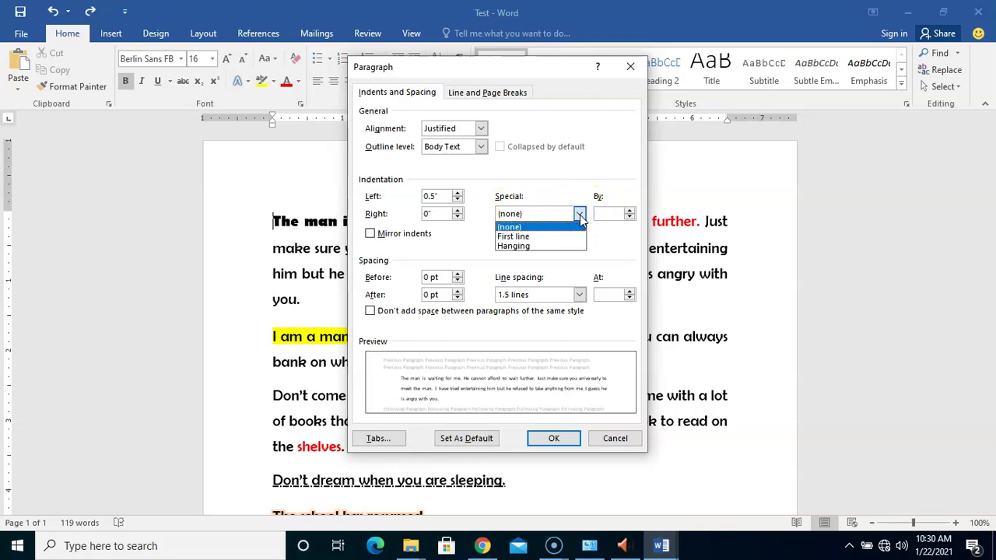
left_click(523, 237)
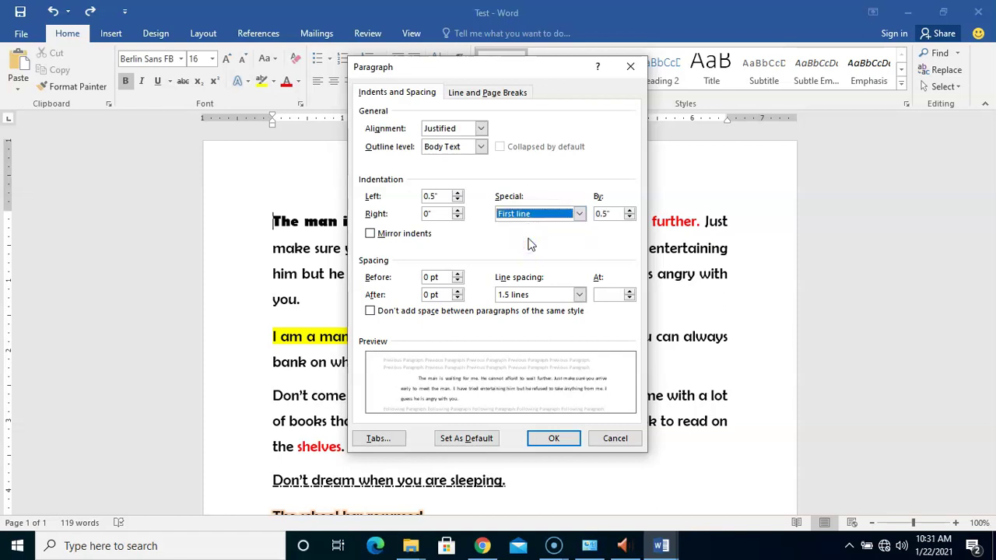
left_click(596, 221)
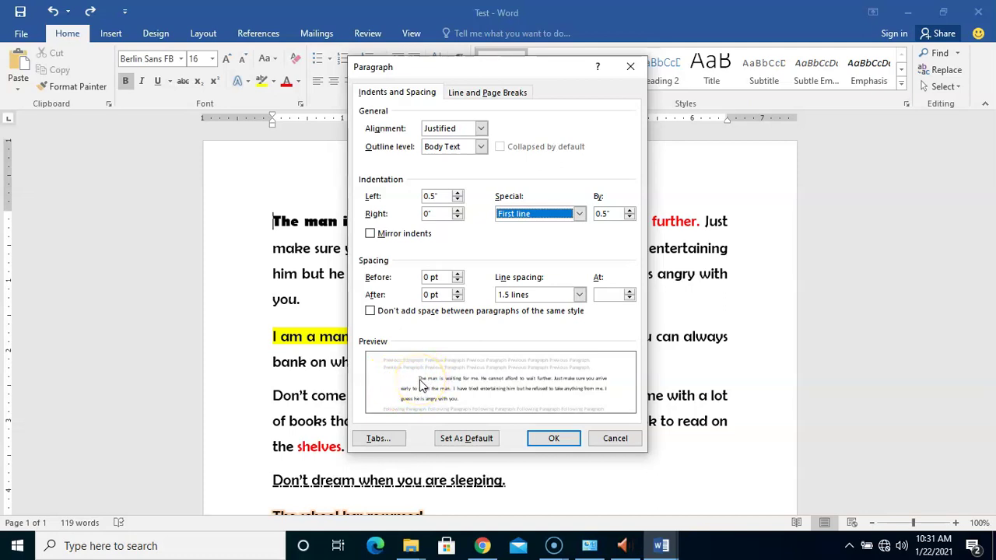
Reduce the opening paragraph's left indentation to 0", keeping the First line special indentation.
left_click(458, 200)
left_click(459, 200)
left_click(458, 200)
left_click(458, 200)
left_click(459, 200)
left_click(511, 207)
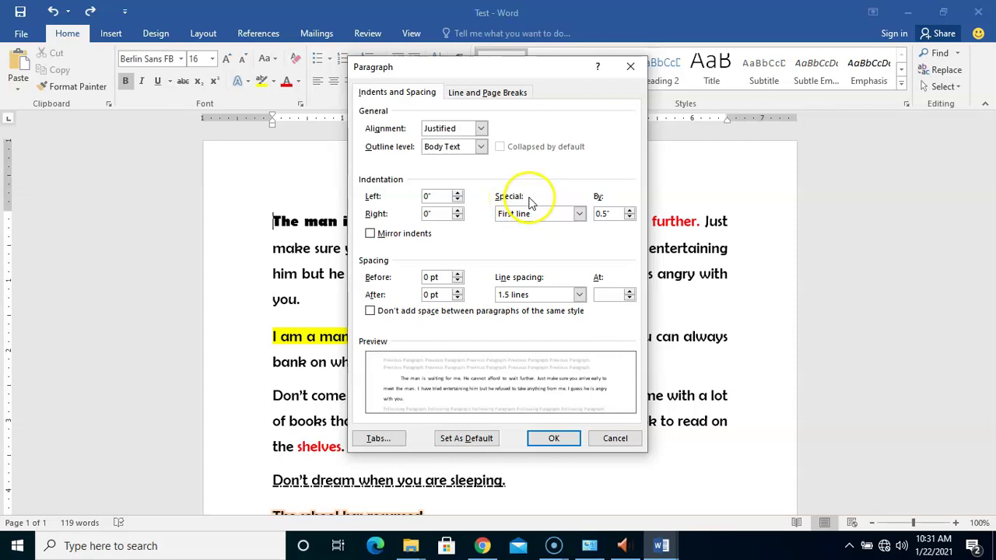
Keep First line as the opening paragraph's special indentation, by 0.5", and apply the settings to the document.
left_click(580, 215)
left_click(535, 238)
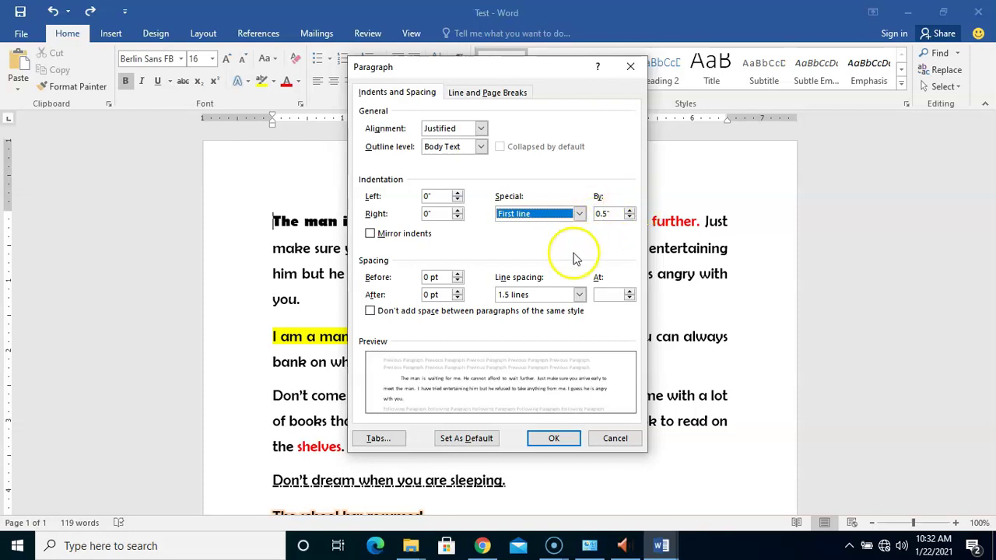
left_click(553, 440)
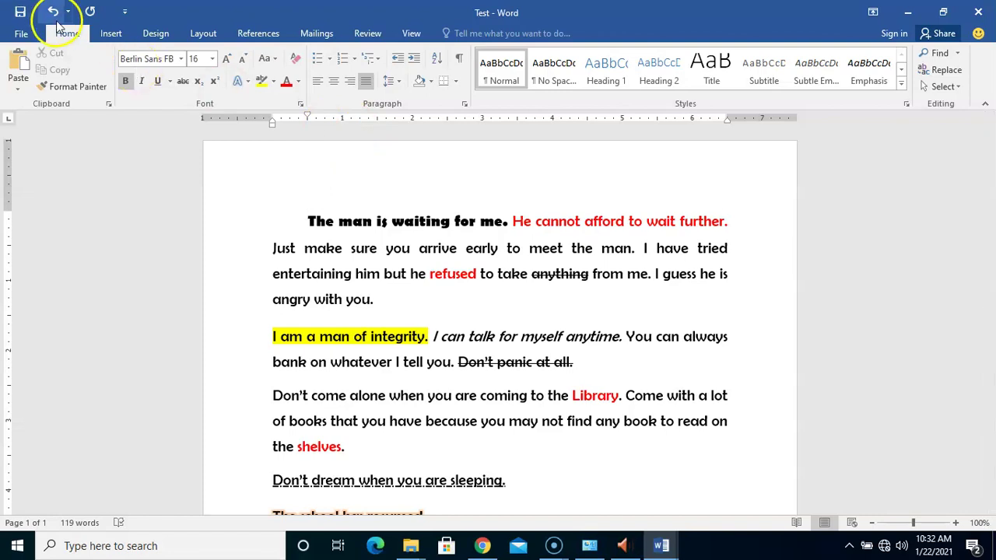
Switch the opening paragraph's special indentation to (none) and back to First line by 0.5", comparing the preview.
left_click(465, 105)
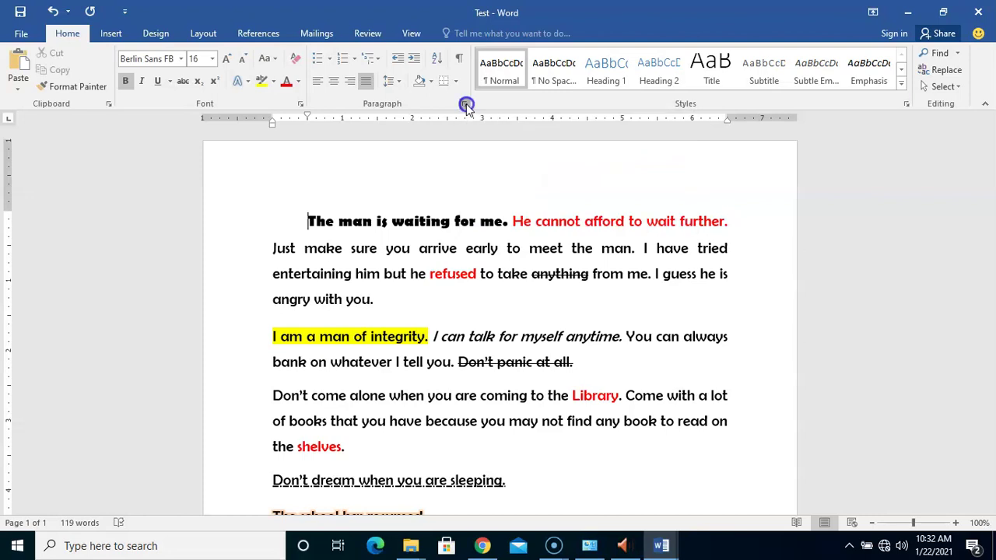
left_click(517, 292)
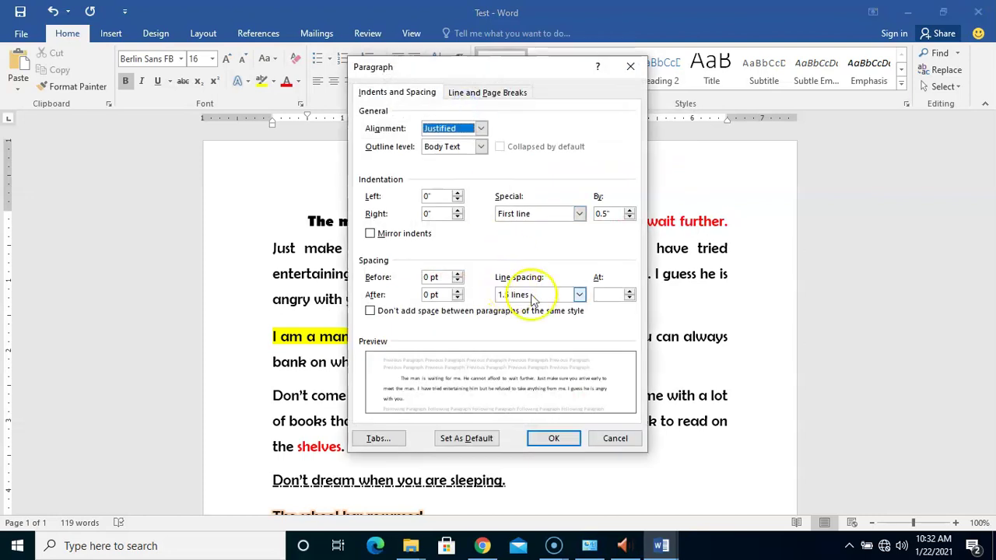
left_click(580, 213)
left_click(553, 226)
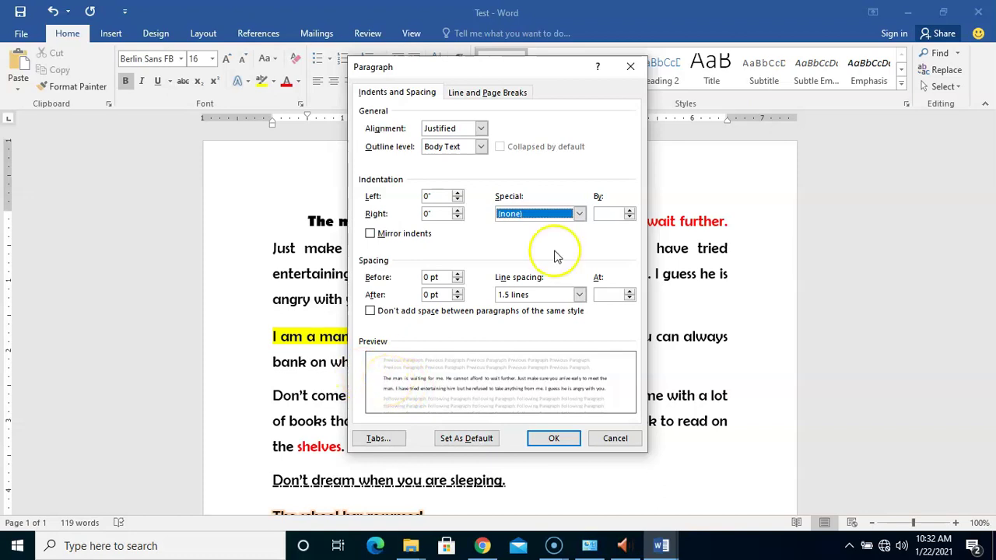
left_click(579, 214)
left_click(557, 236)
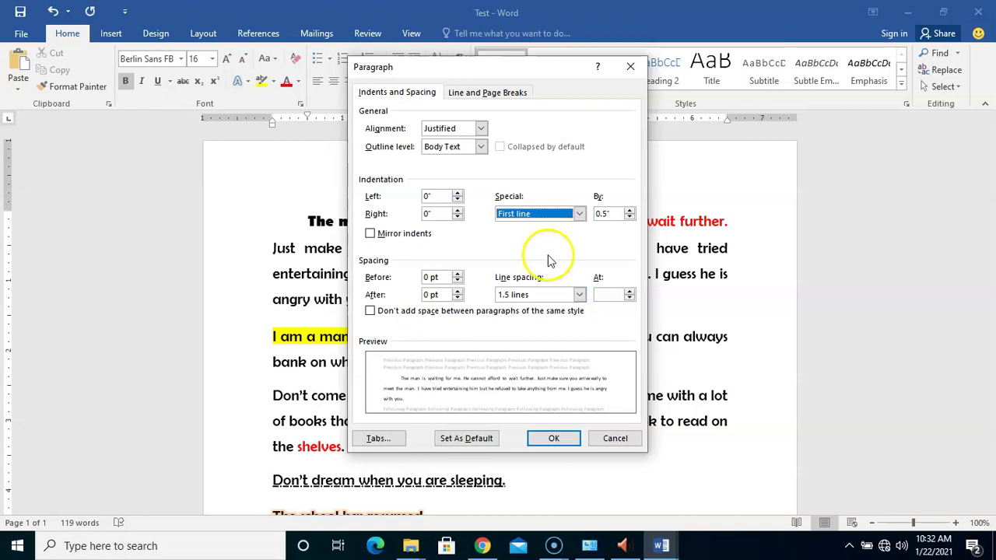
Remove the opening paragraph's special indentation and apply a left indentation of 0.5" instead.
left_click(578, 214)
left_click(556, 228)
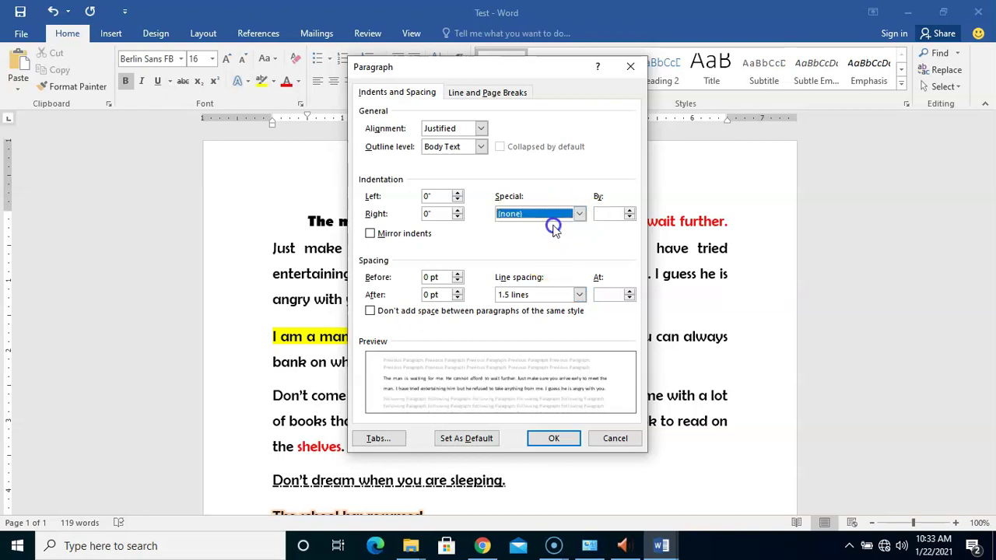
left_click(458, 193)
left_click(458, 193)
left_click(458, 193)
left_click(458, 194)
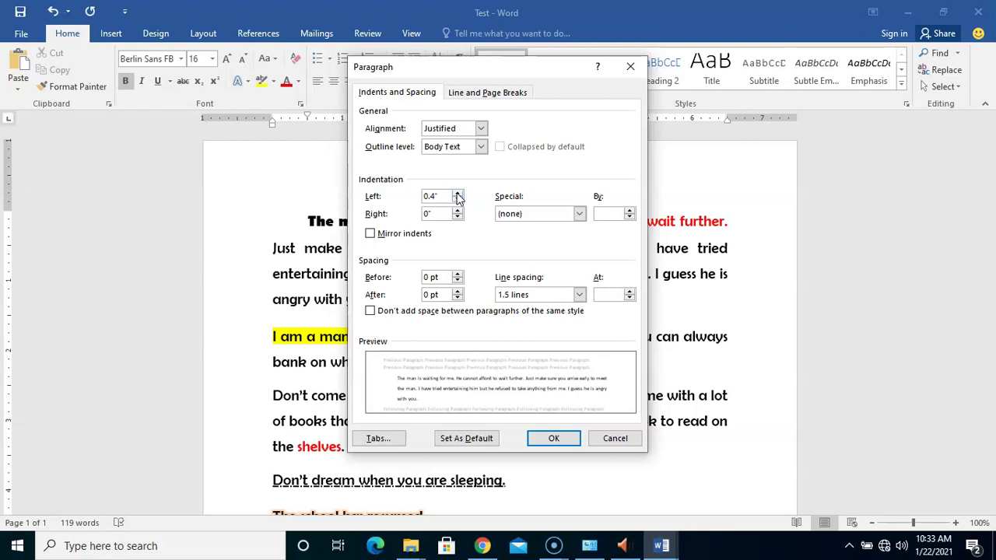
left_click(458, 193)
left_click(548, 438)
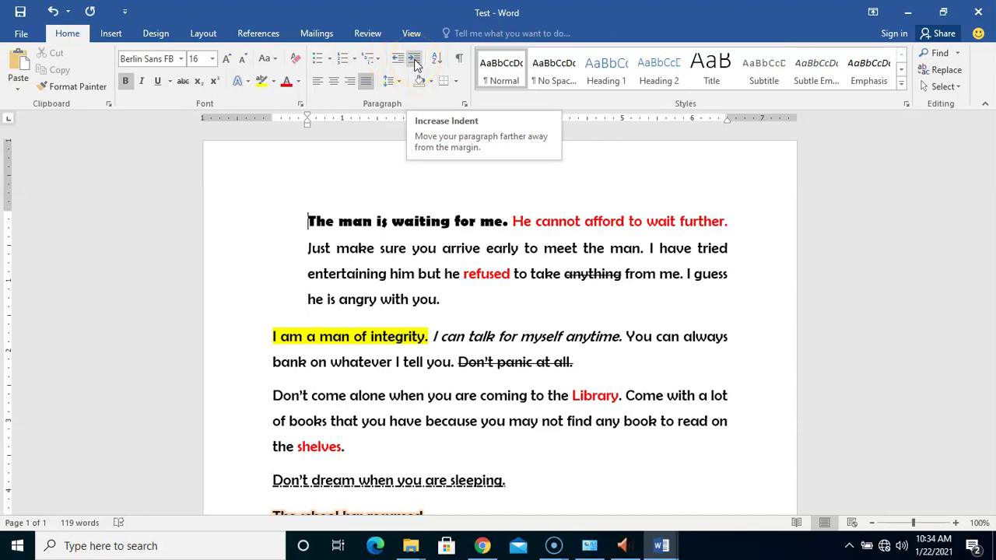
Return the opening paragraph's left indentation to 0" and apply a First line special indentation of 0.5".
left_click(465, 106)
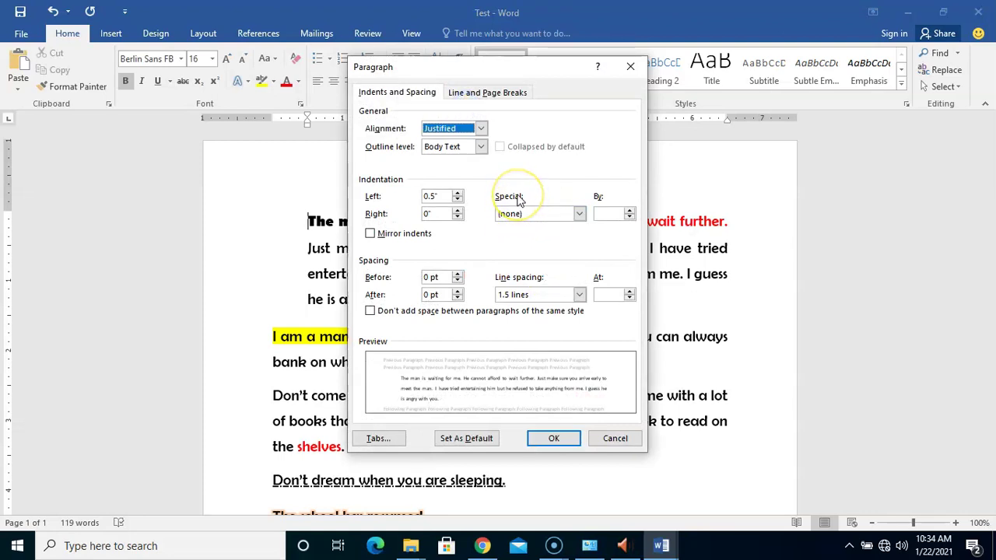
left_click(457, 200)
left_click(456, 200)
left_click(457, 199)
left_click(457, 200)
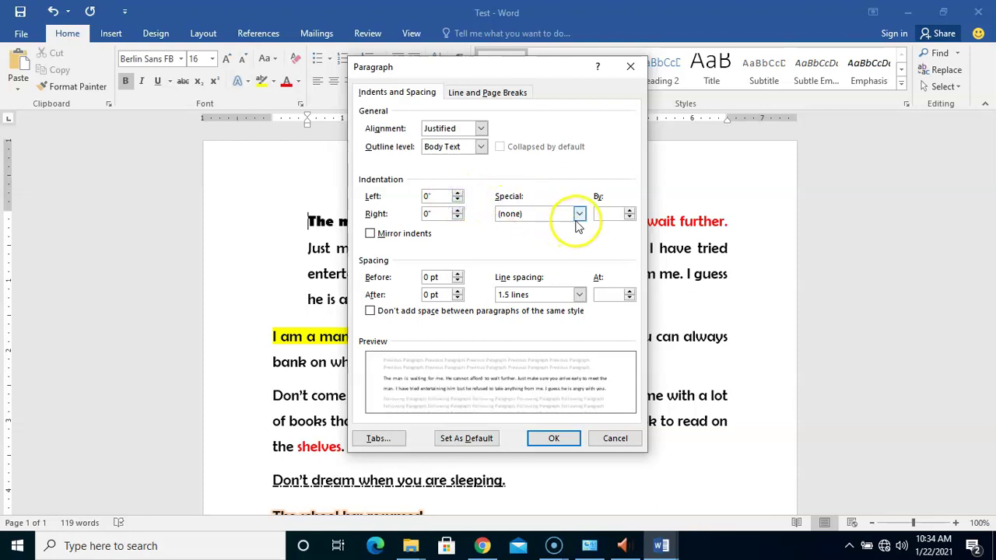
left_click(578, 218)
left_click(544, 233)
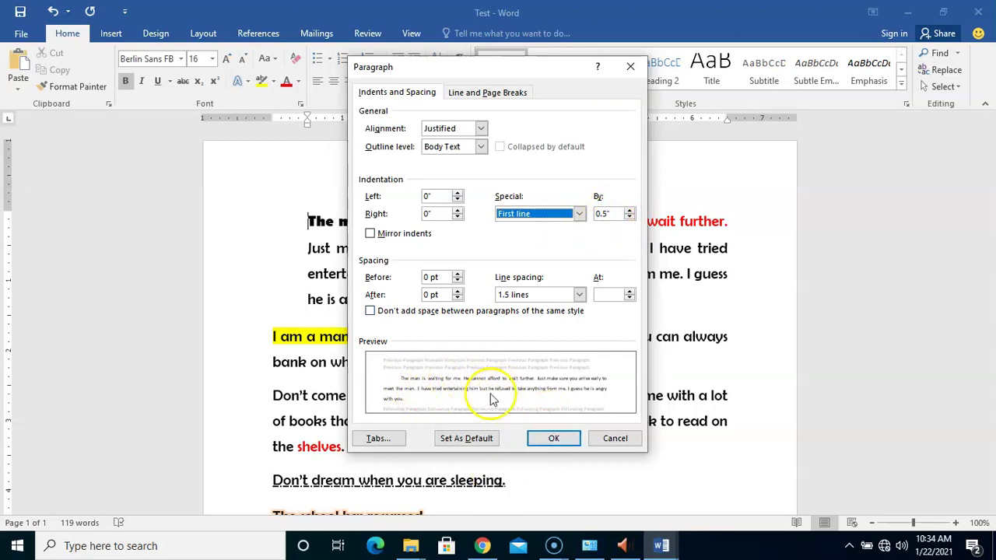
left_click(553, 437)
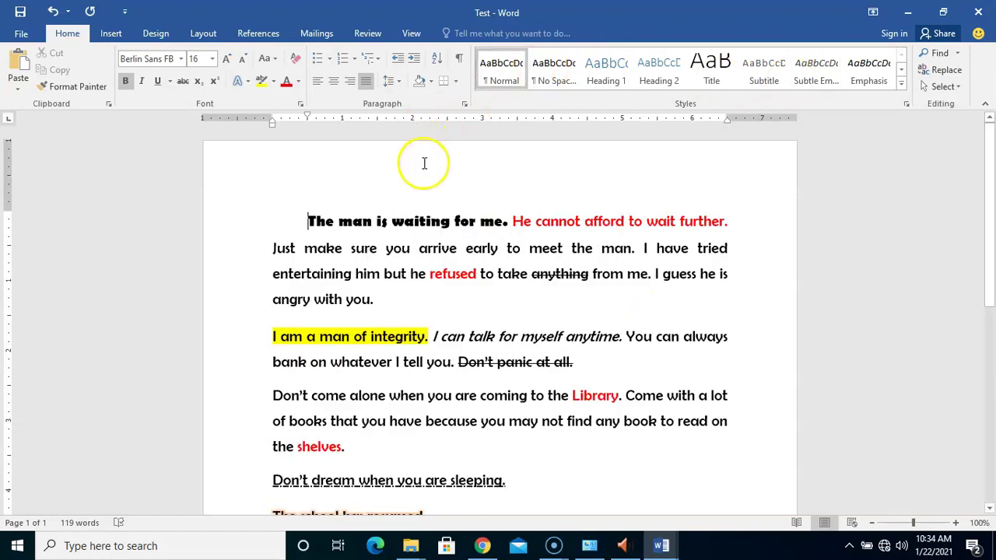
Increase the indent of the second paragraph, "I am a man of integrity", stepwise to 2".
left_click(271, 336)
left_click_drag(374, 351, 574, 369)
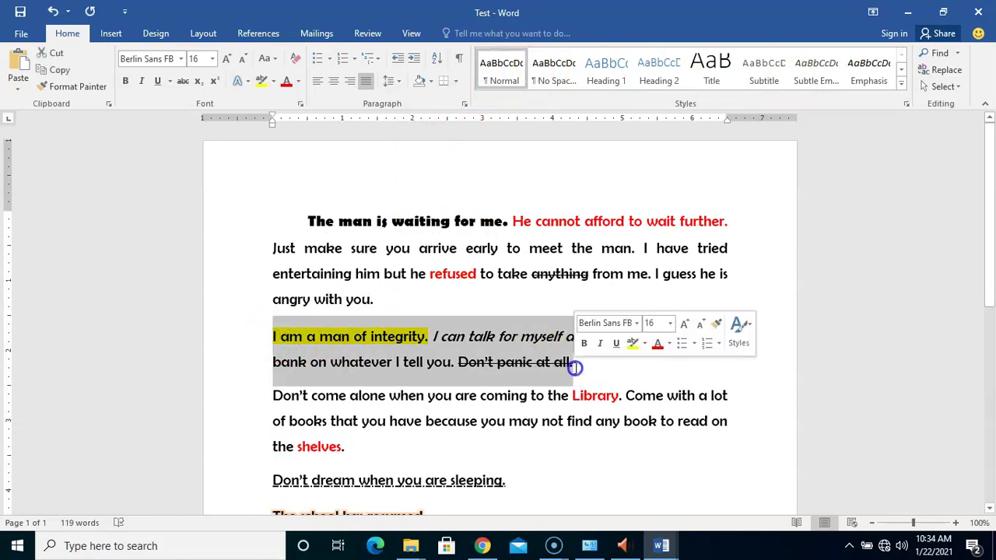
left_click(318, 340)
left_click(280, 336)
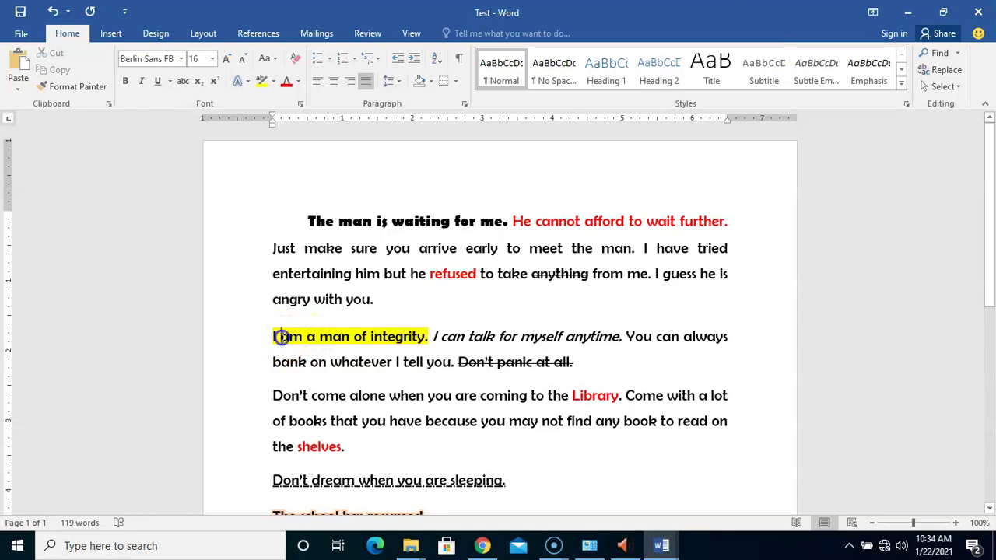
left_click(414, 60)
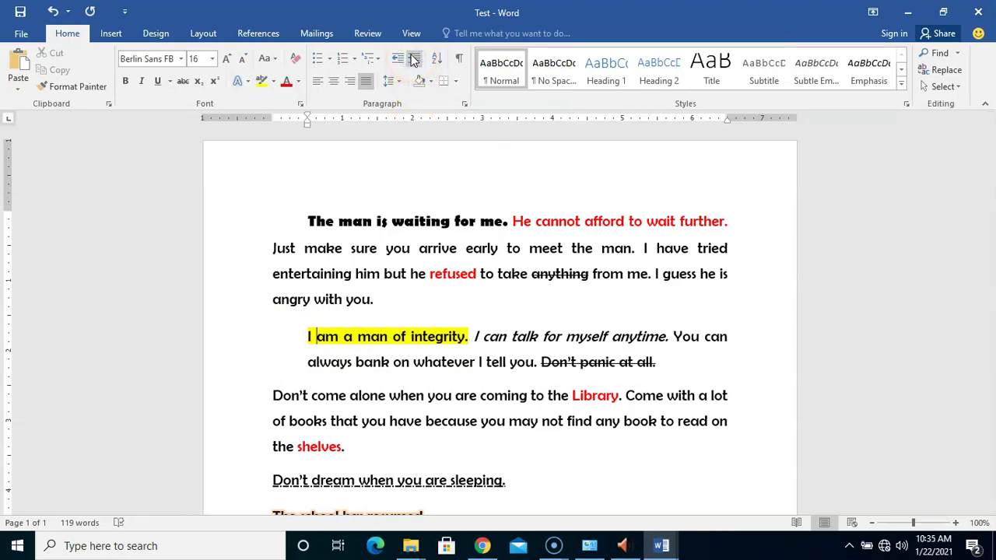
left_click(414, 60)
left_click(413, 60)
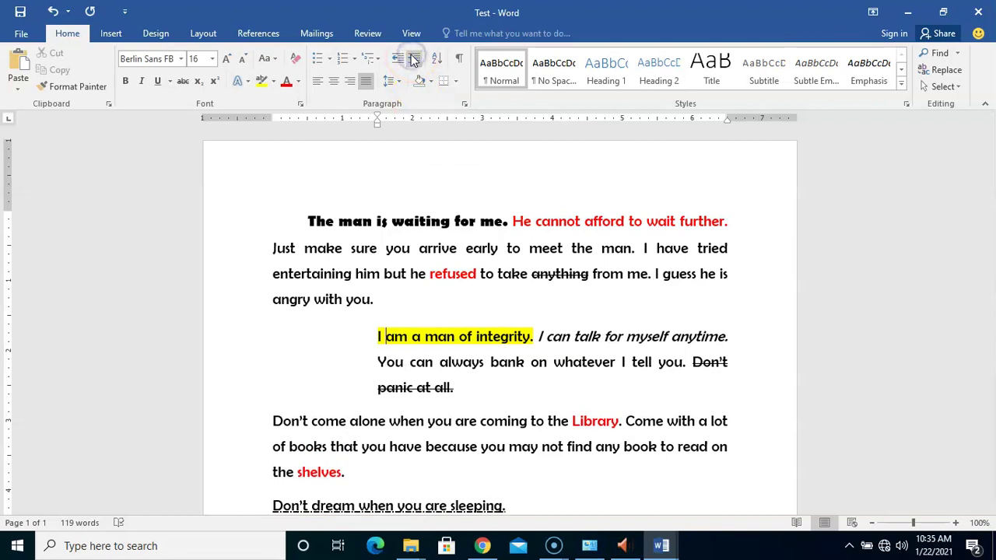
left_click(413, 61)
left_click(413, 60)
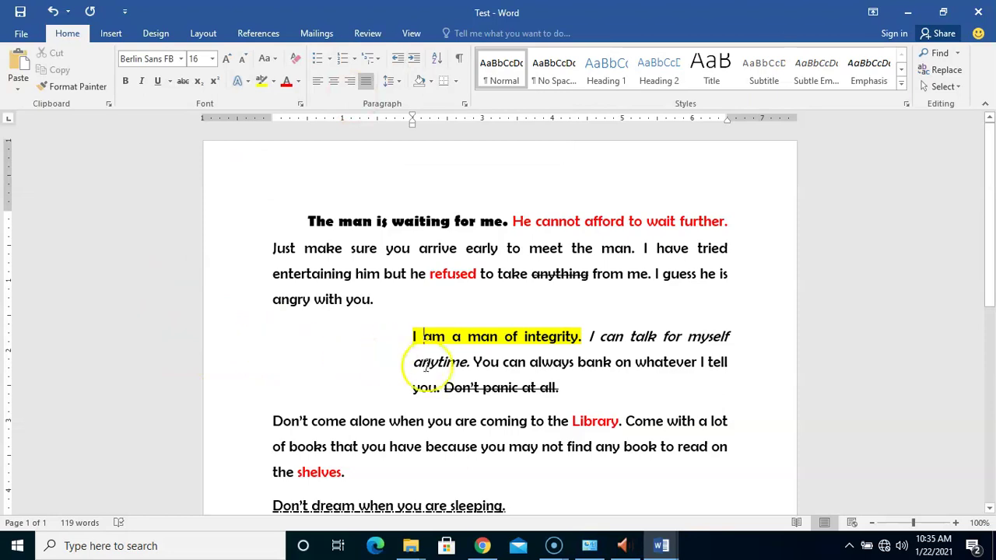
Decrease the second paragraph's indent stepwise until it is back at the left margin.
left_click(396, 63)
left_click(397, 62)
left_click(397, 62)
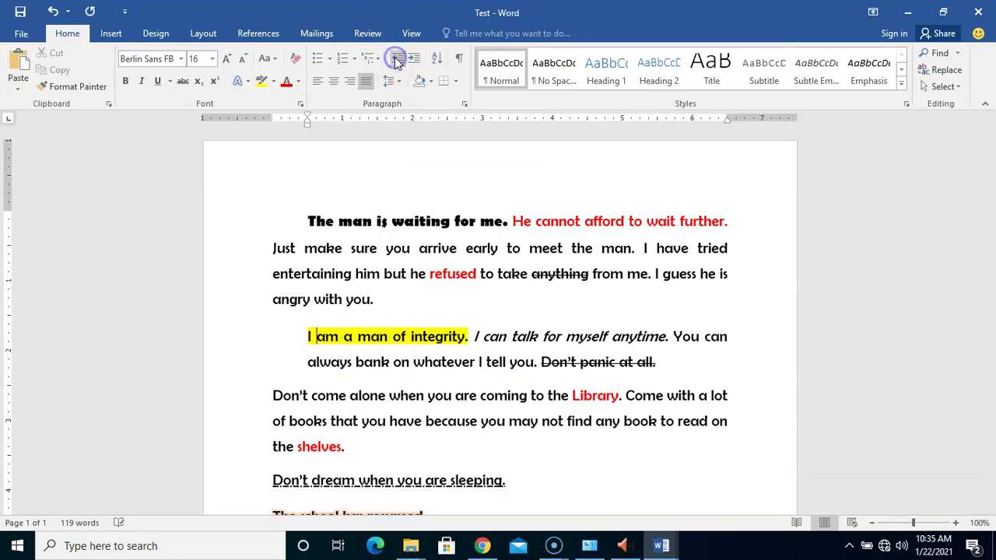
left_click(396, 62)
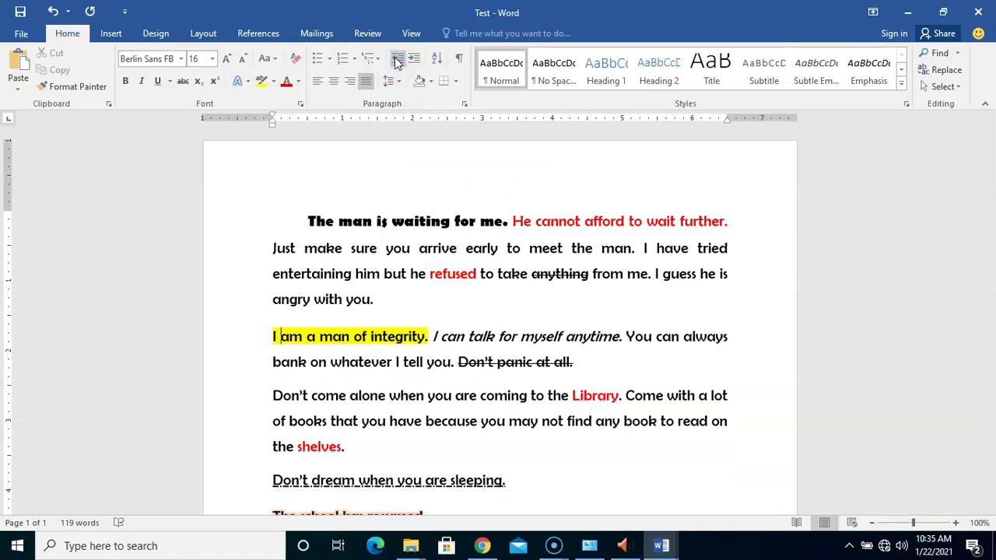
left_click(397, 62)
left_click(397, 62)
left_click(411, 62)
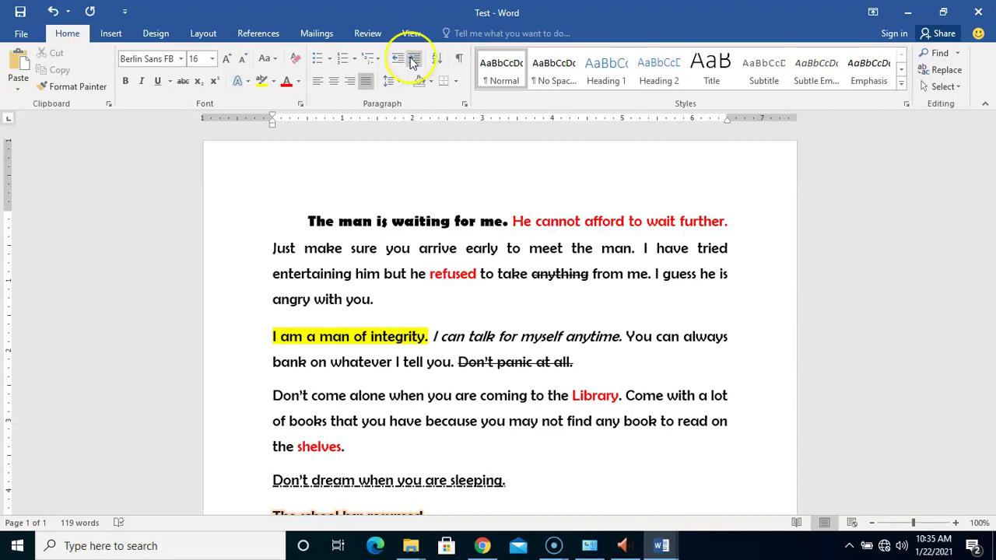
Open the paragraph settings for the second paragraph.
left_click(465, 105)
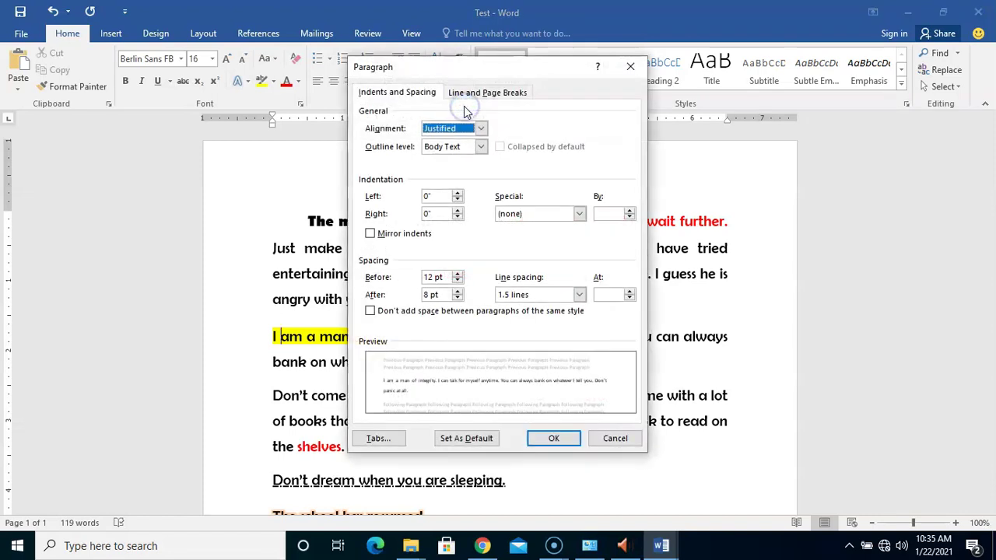